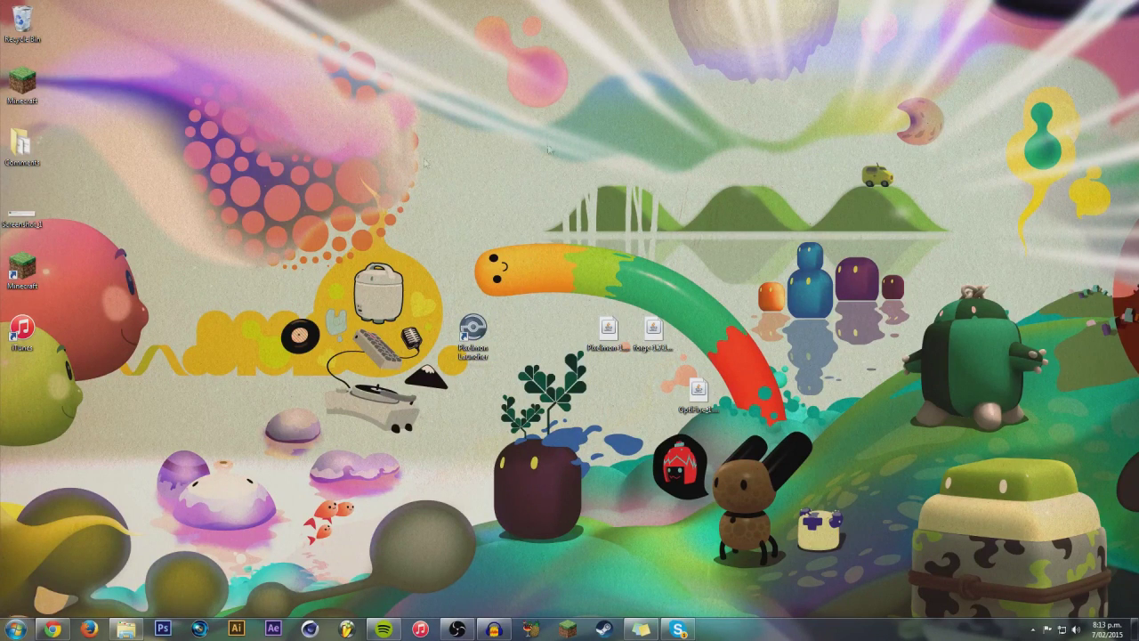
# - Launch the Pixelmon Launcher and start creating a new profile
pyautogui.doubleClick(473, 330)
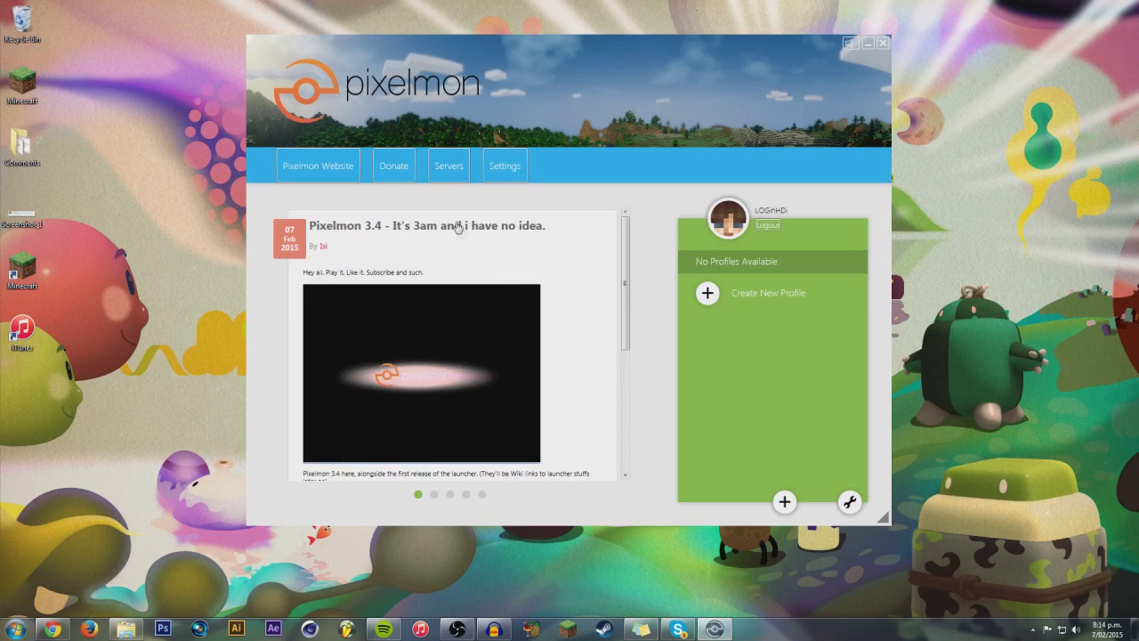
pyautogui.click(708, 294)
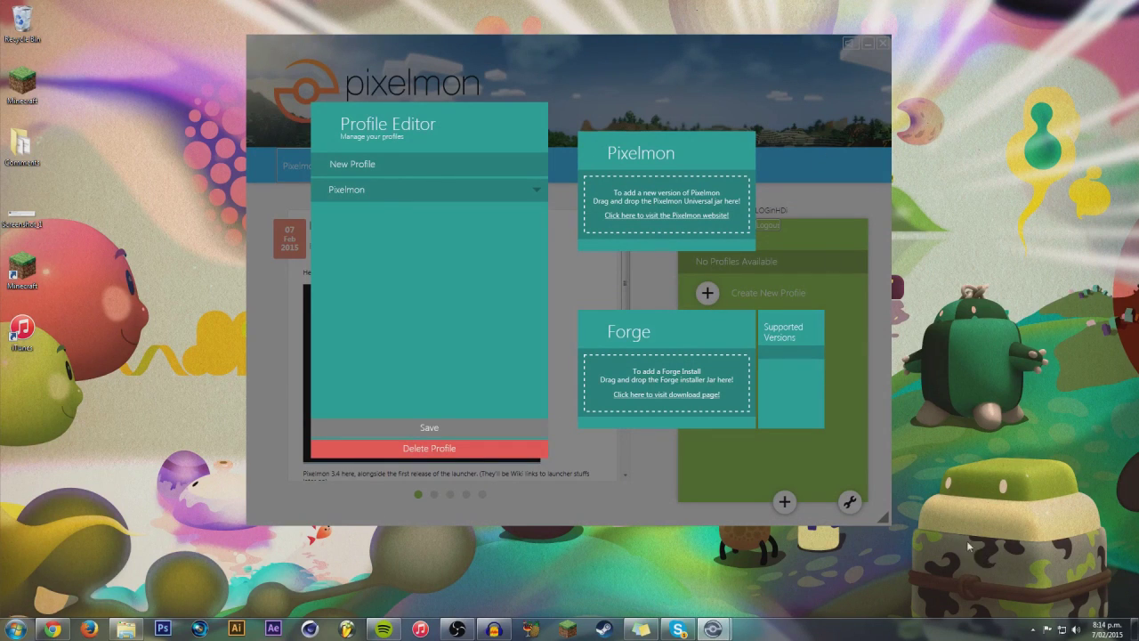
# - Move the Pixelmon and Forge jar files on the desktop clear of the launcher window and return to the profile editor
pyautogui.click(1135, 629)
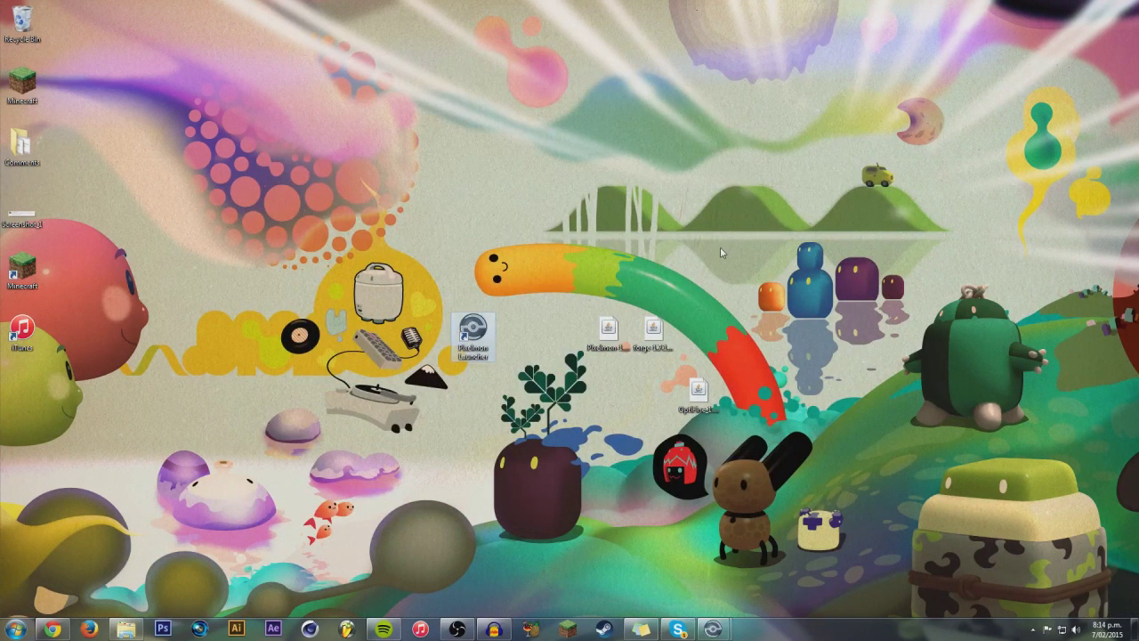
pyautogui.click(598, 336)
pyautogui.moveTo(596, 337); pyautogui.dragTo(911, 214)
pyautogui.moveTo(660, 336); pyautogui.dragTo(931, 271)
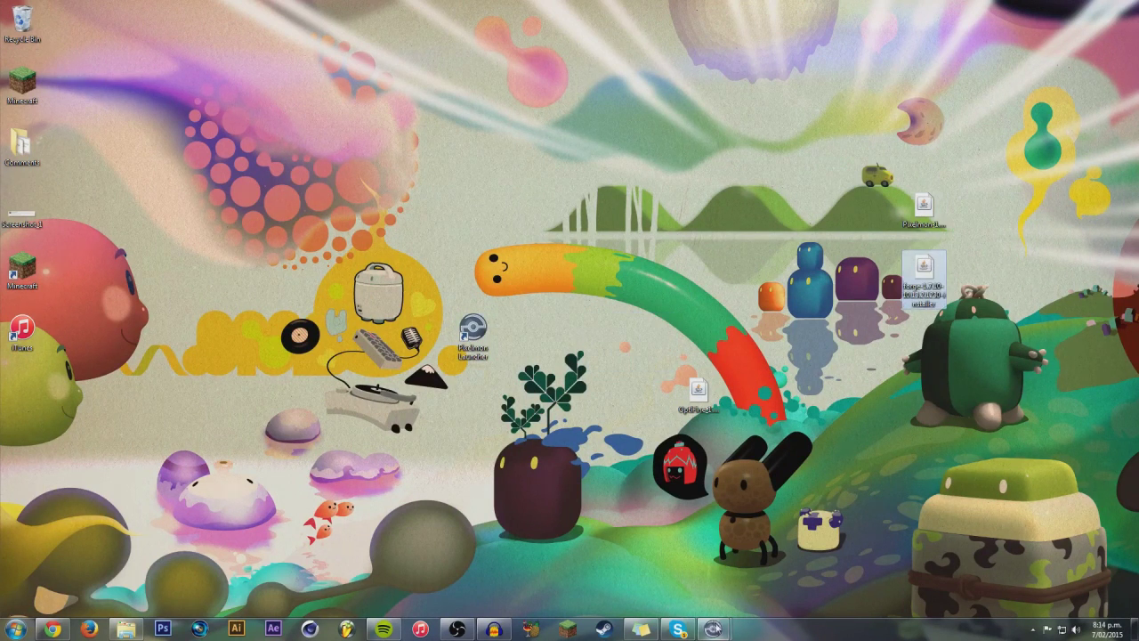
pyautogui.moveTo(713, 628)
pyautogui.click(766, 597)
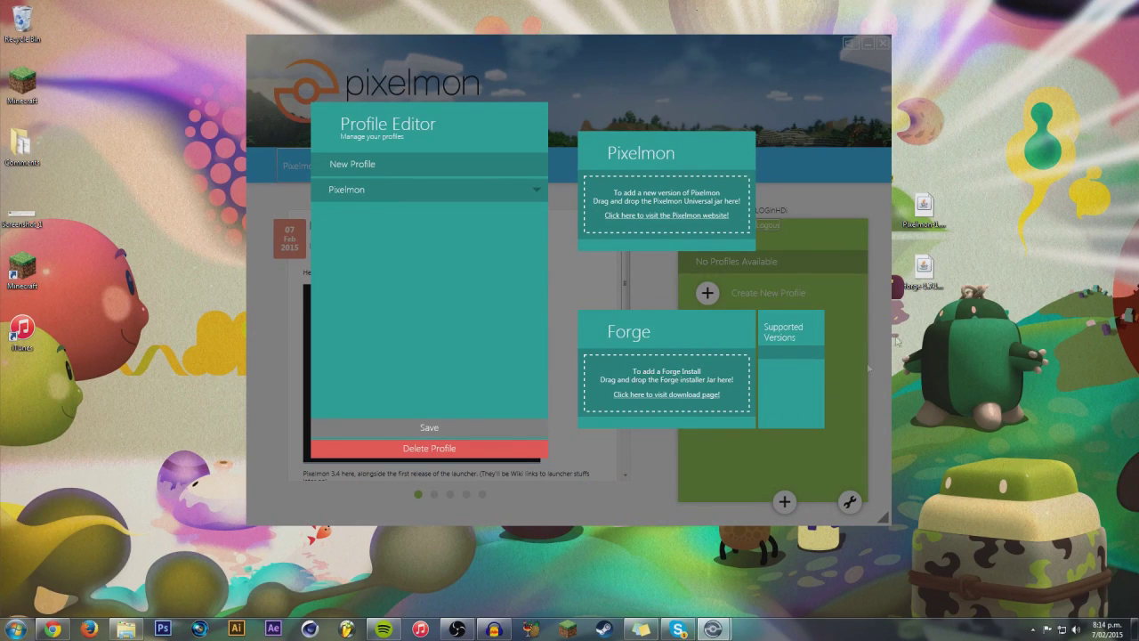
# - View the Pixelmon website linked from the profile editor and return to the launcher
pyautogui.click(934, 283)
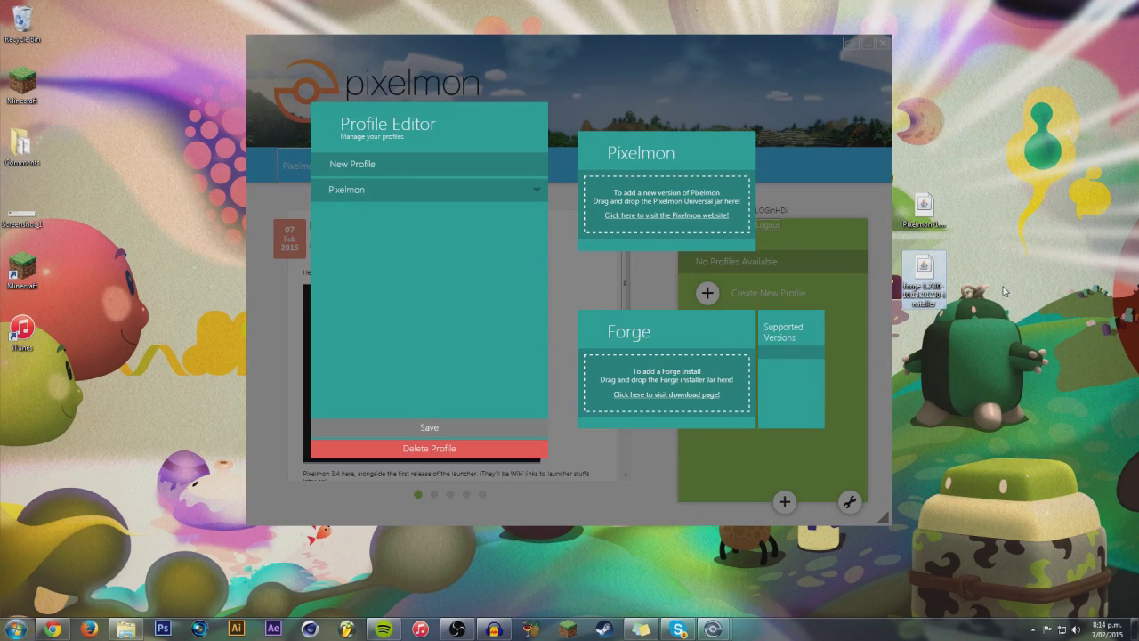
pyautogui.click(924, 209)
pyautogui.click(935, 271)
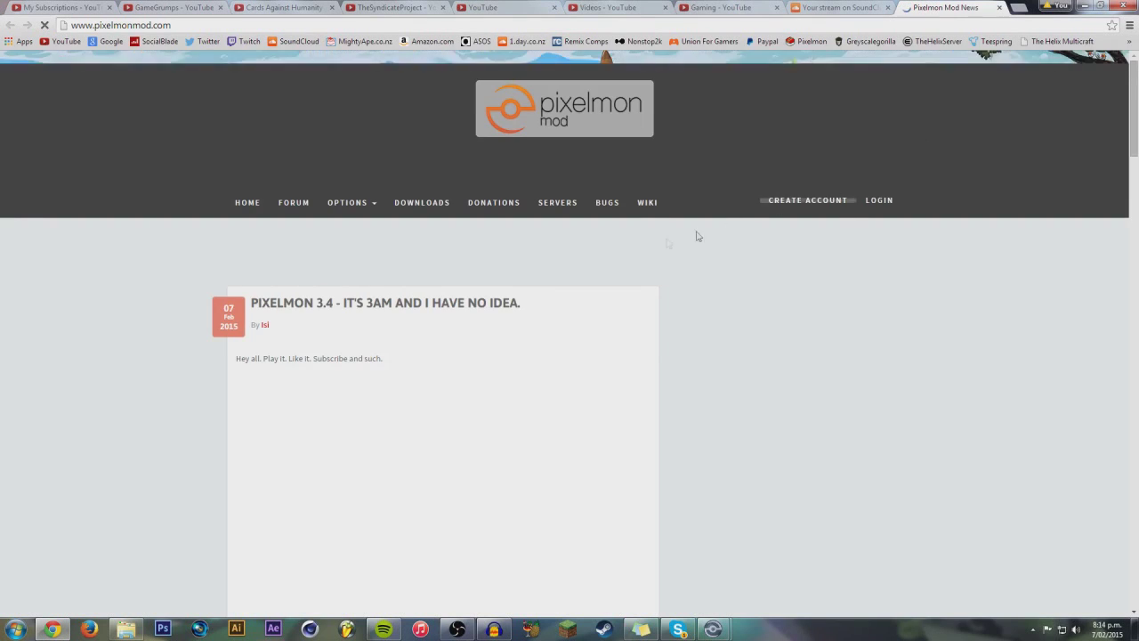
pyautogui.scroll(-1, 644, 255)
pyautogui.click(1085, 5)
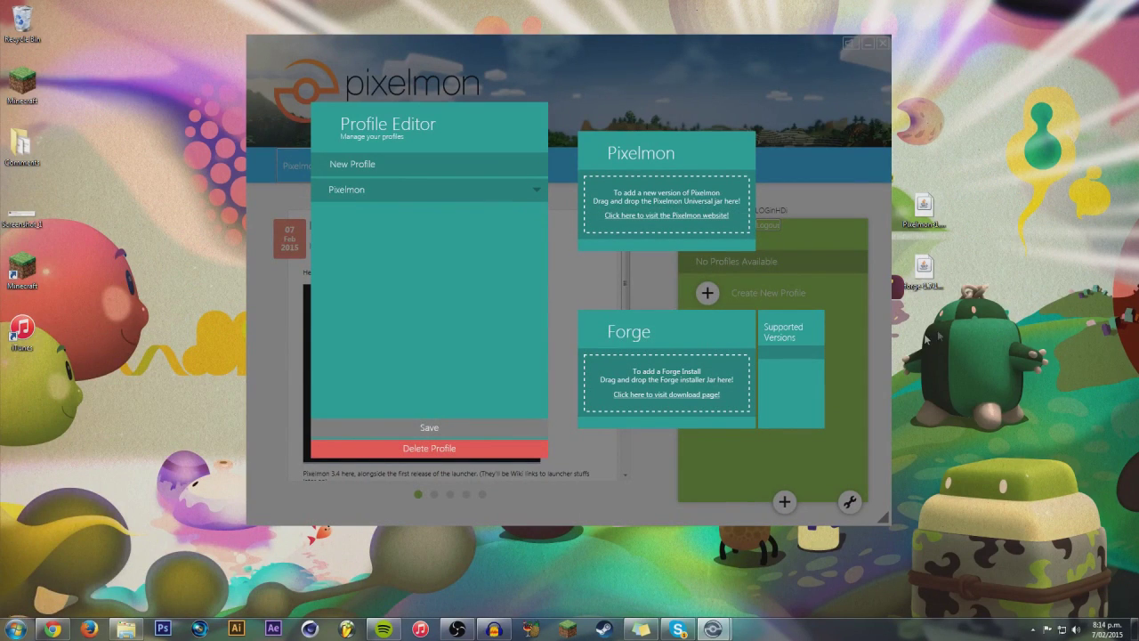
# - Add the Pixelmon 3.4.0 universal jar and the Forge 10.13.2.1230 installer jar from the desktop to the new profile
pyautogui.moveTo(925, 336); pyautogui.dragTo(990, 218)
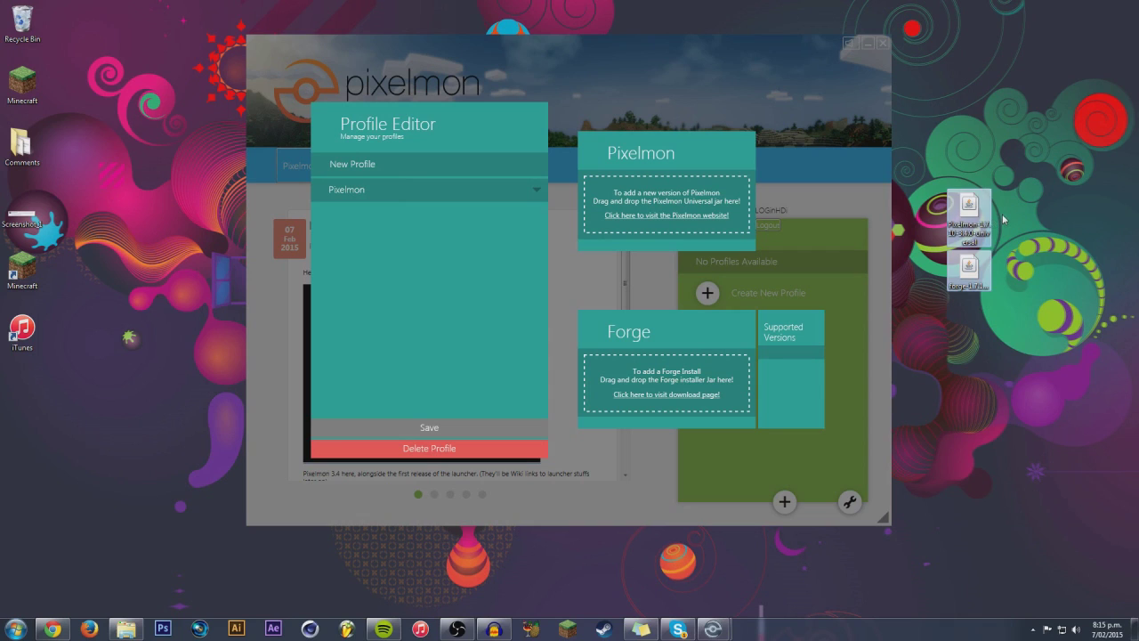
pyautogui.click(1002, 214)
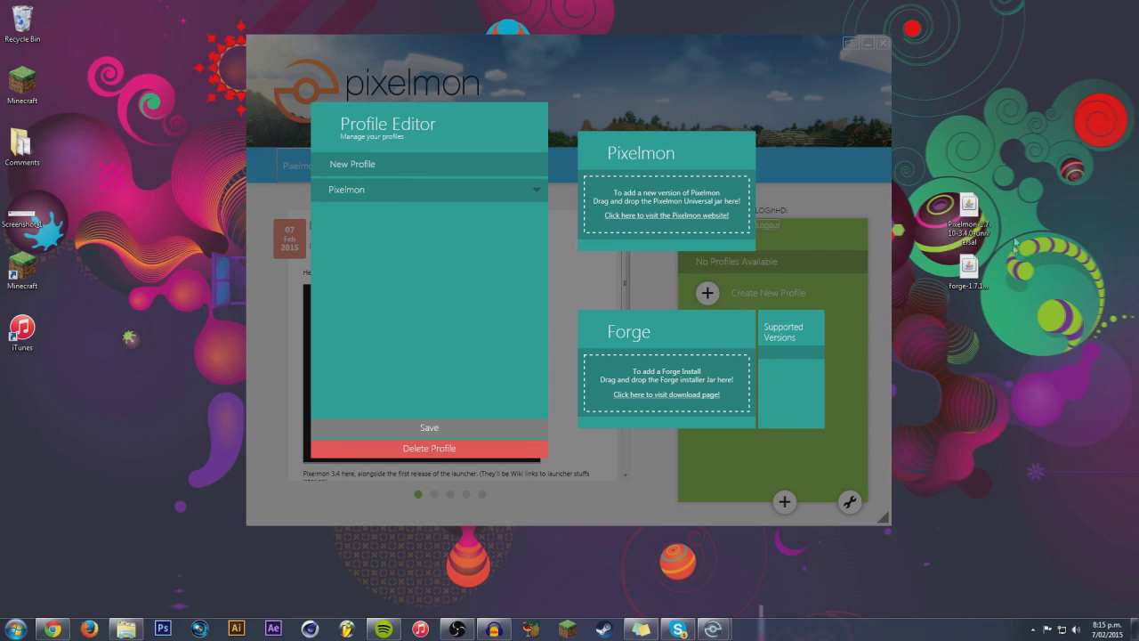
pyautogui.moveTo(970, 207); pyautogui.dragTo(683, 201)
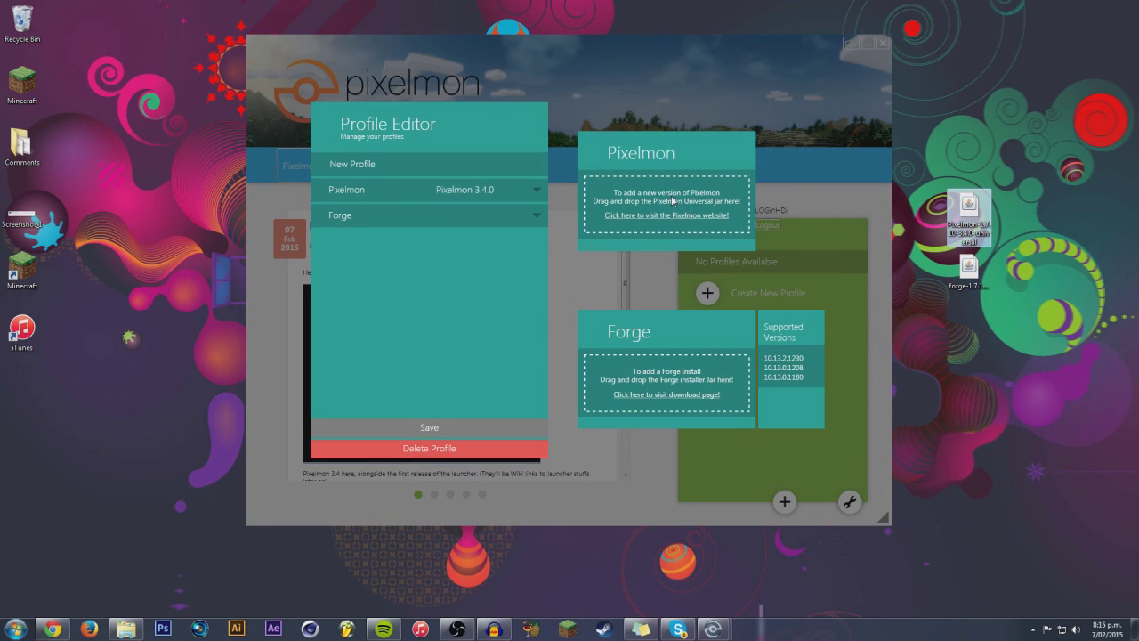
pyautogui.click(978, 271)
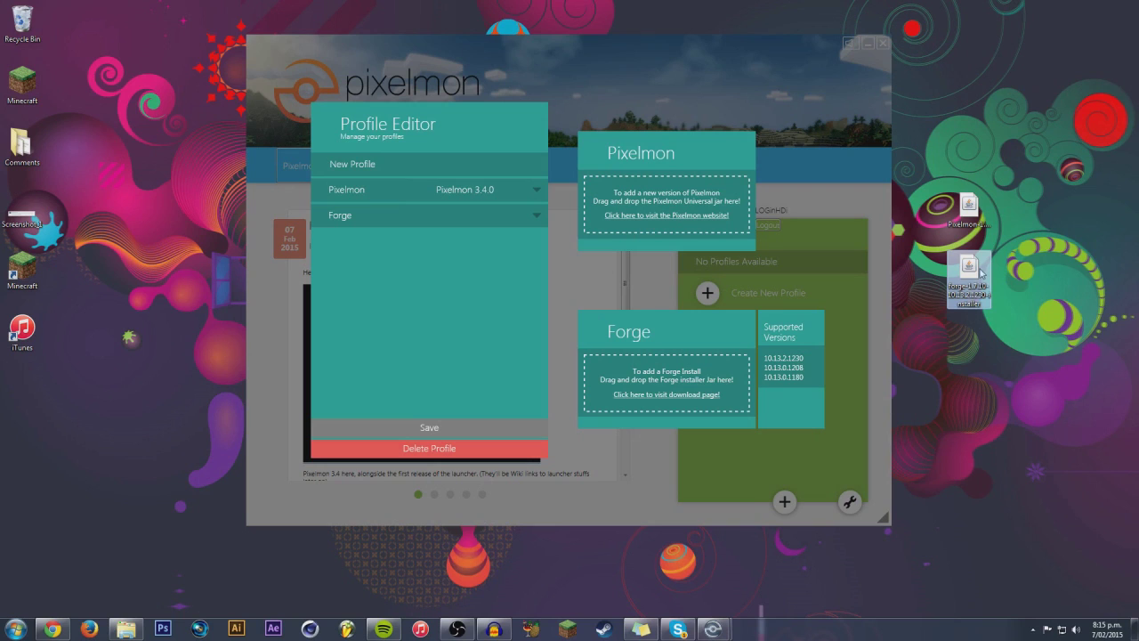
pyautogui.moveTo(980, 272); pyautogui.dragTo(663, 387)
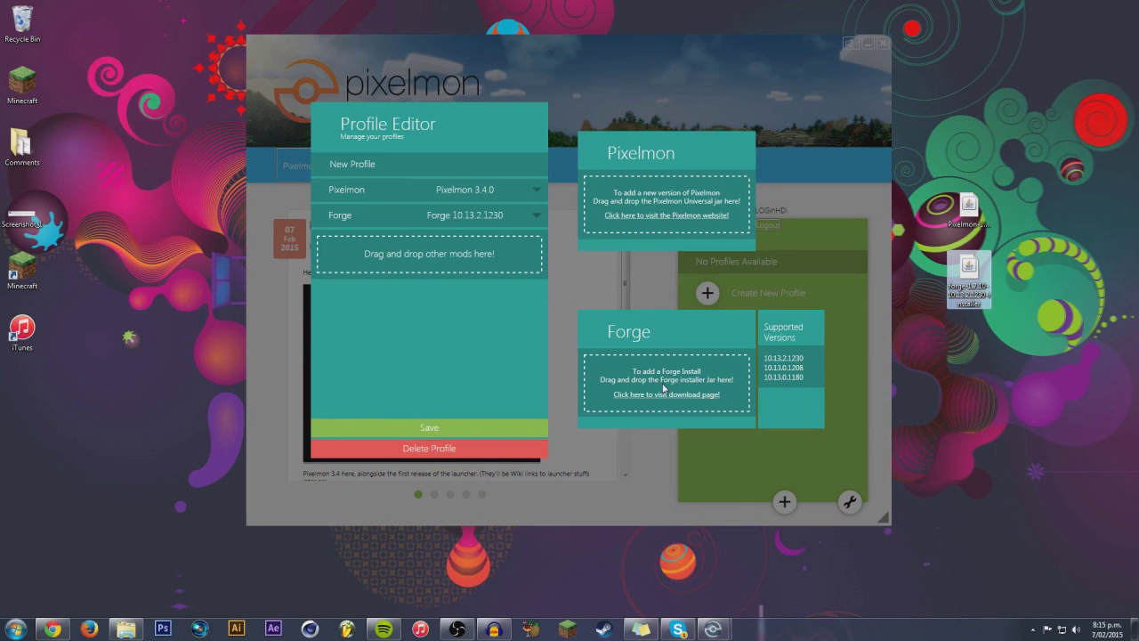
# - Examine the Forge and Pixelmon versions available for the profile
pyautogui.click(536, 216)
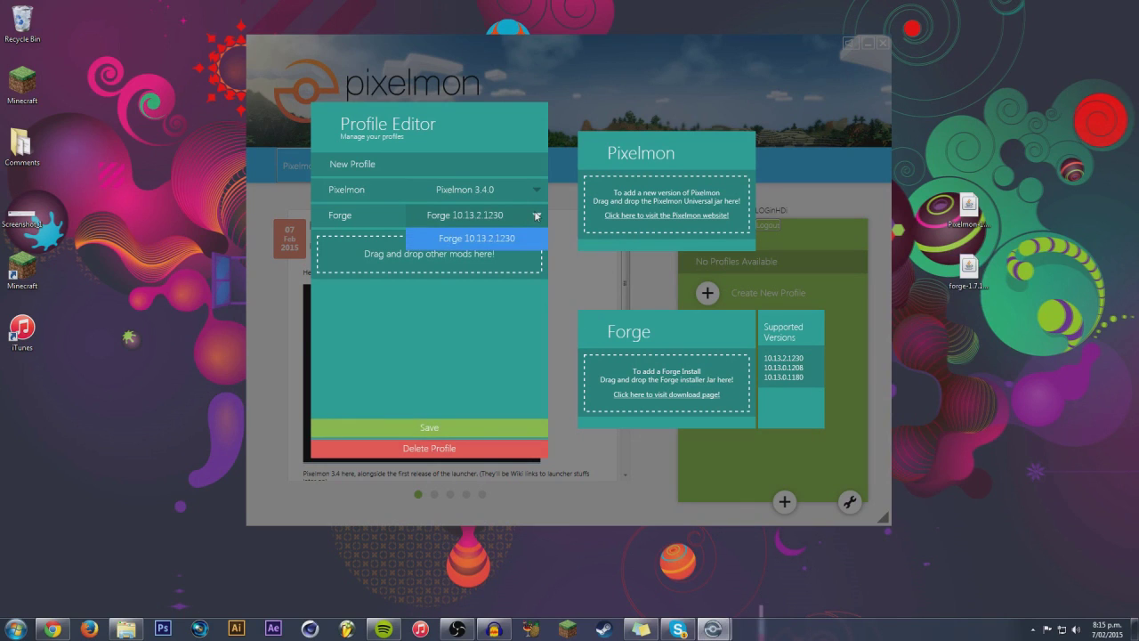
pyautogui.click(536, 215)
pyautogui.click(537, 190)
pyautogui.click(467, 189)
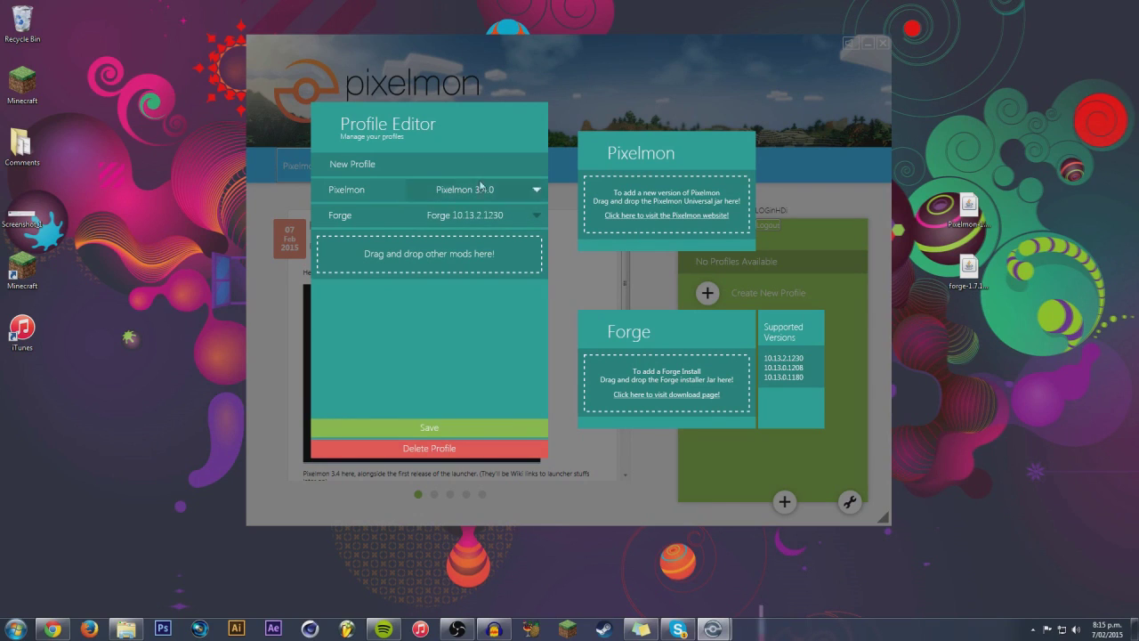
# - Name the new profile "Pixelmon 3.4"
pyautogui.click(432, 162)
pyautogui.write('Pixelmon')
pyautogui.press('Delete')
pyautogui.press('Delete')
pyautogui.press('Delete')
pyautogui.press('Delete')
pyautogui.press('Delete')
pyautogui.press('Delete')
pyautogui.press('Delete')
pyautogui.press('Delete')
# - Place the OptiFine jar beside the other desktop jars and add OptiFine_1.7.10_HD_U_A4 to the profile as an extra mod
pyautogui.click(1135, 629)
pyautogui.moveTo(712, 412); pyautogui.dragTo(1001, 354)
pyautogui.moveTo(713, 629)
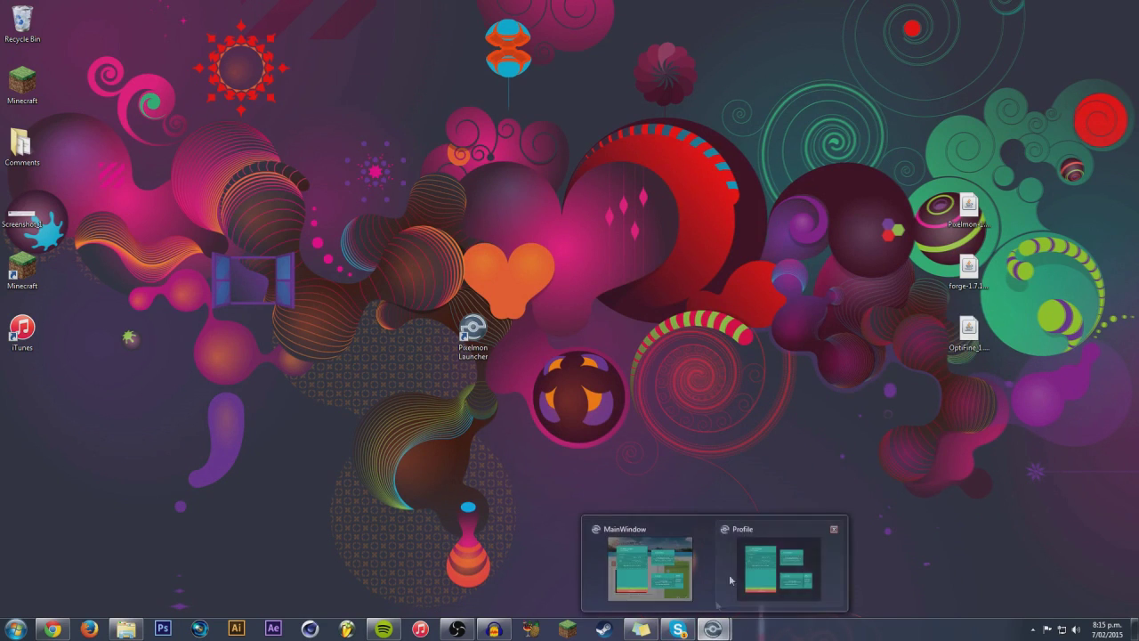
pyautogui.click(730, 580)
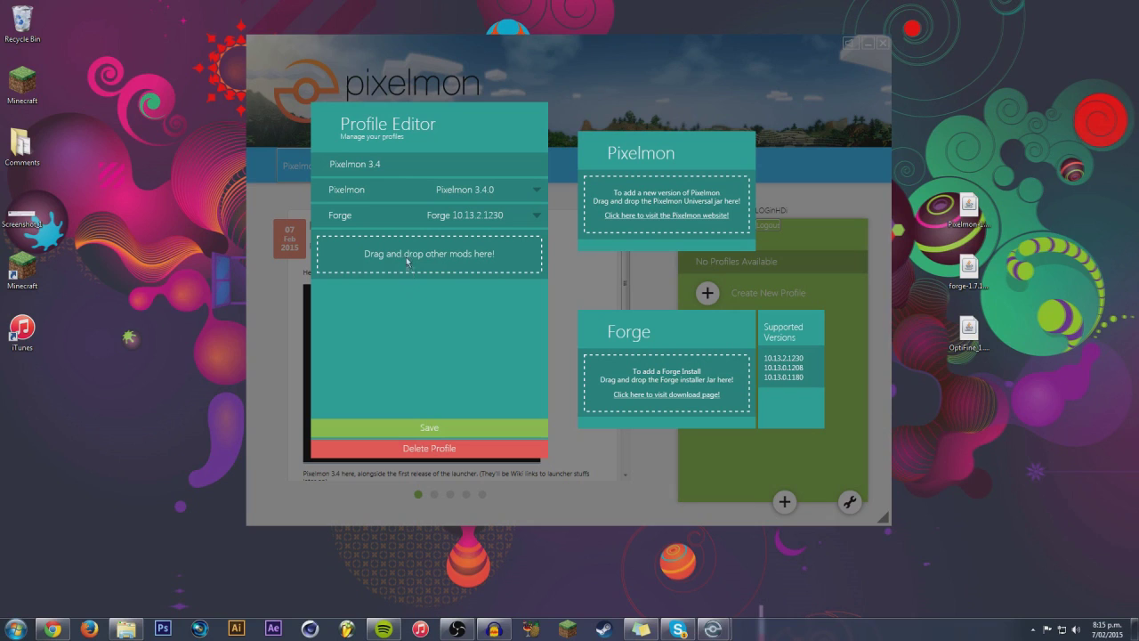
pyautogui.moveTo(407, 260); pyautogui.dragTo(409, 258)
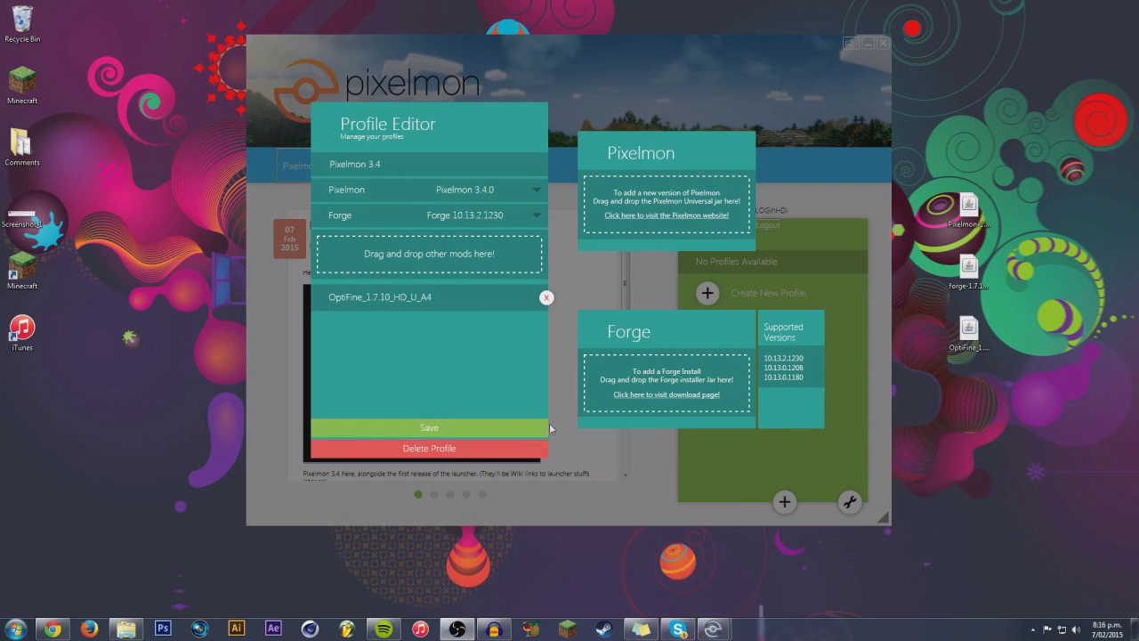
# - Save the Pixelmon 3.4 profile and install it
pyautogui.click(480, 421)
pyautogui.click(459, 429)
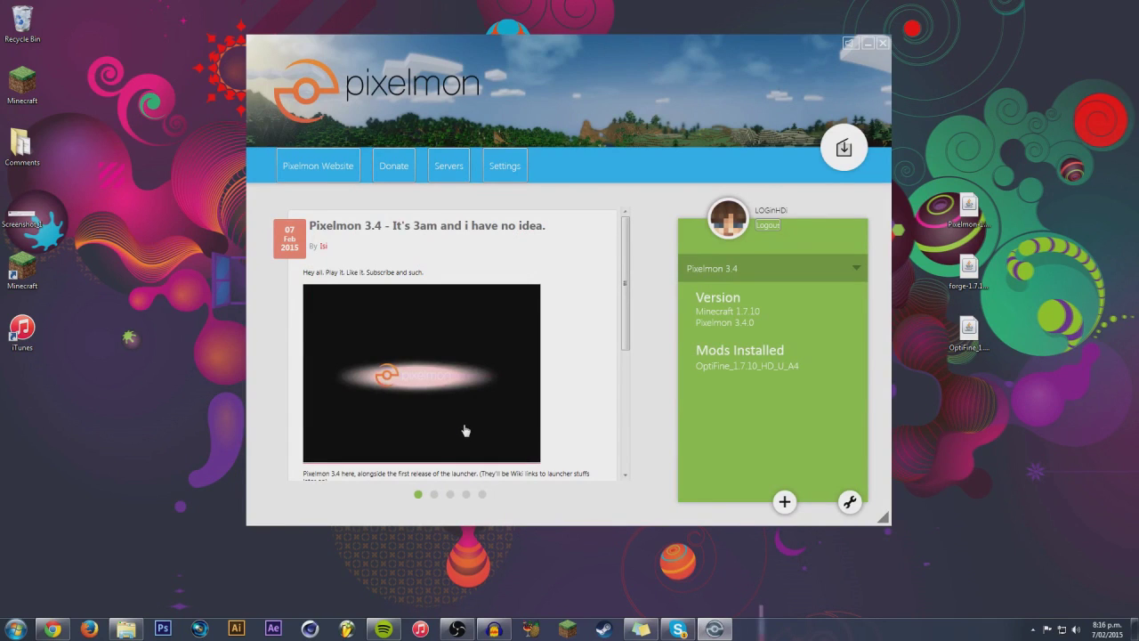
pyautogui.click(843, 152)
pyautogui.click(746, 272)
pyautogui.click(746, 279)
pyautogui.click(843, 149)
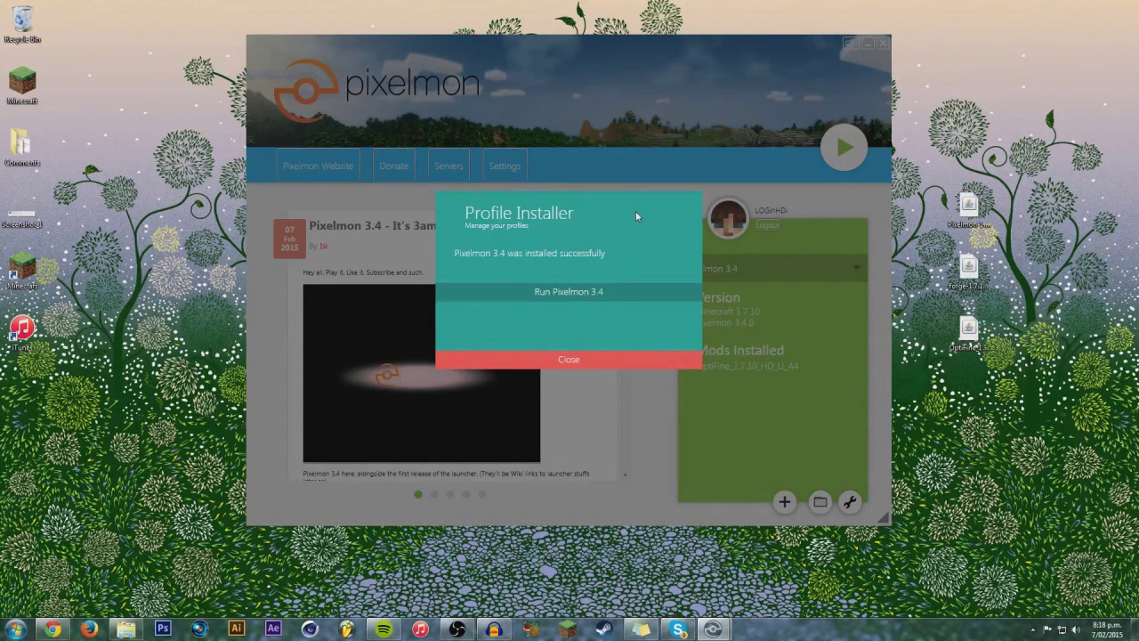
# - Run Pixelmon 3.4 from the profile installer and keep Minecraft in a smaller, non-maximized window
pyautogui.click(571, 295)
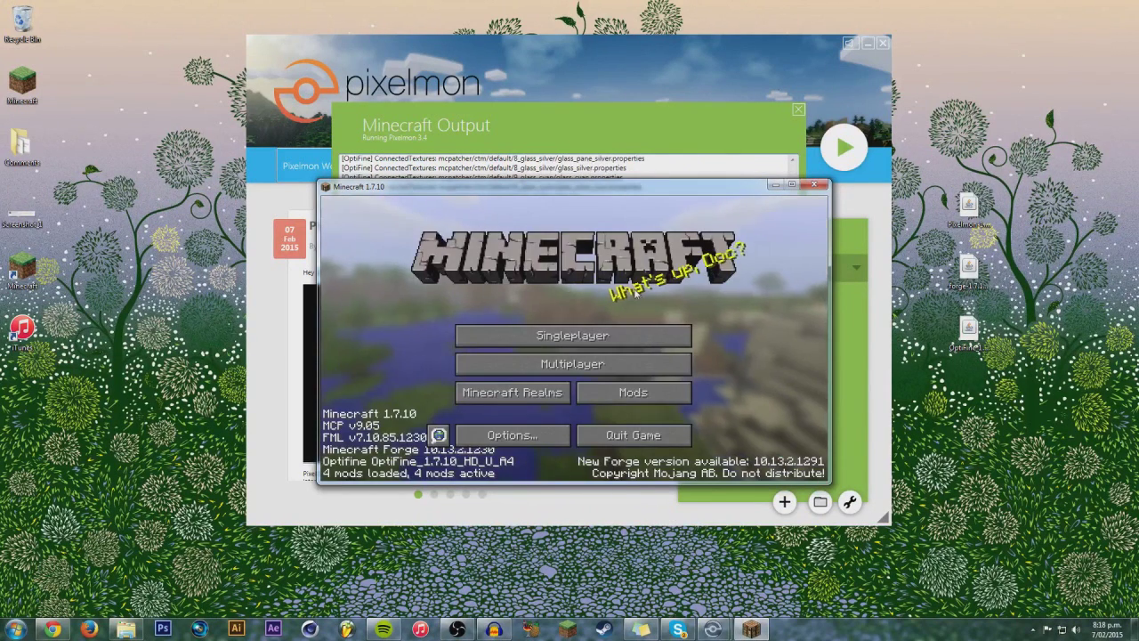
pyautogui.moveTo(560, 186); pyautogui.dragTo(561, 15)
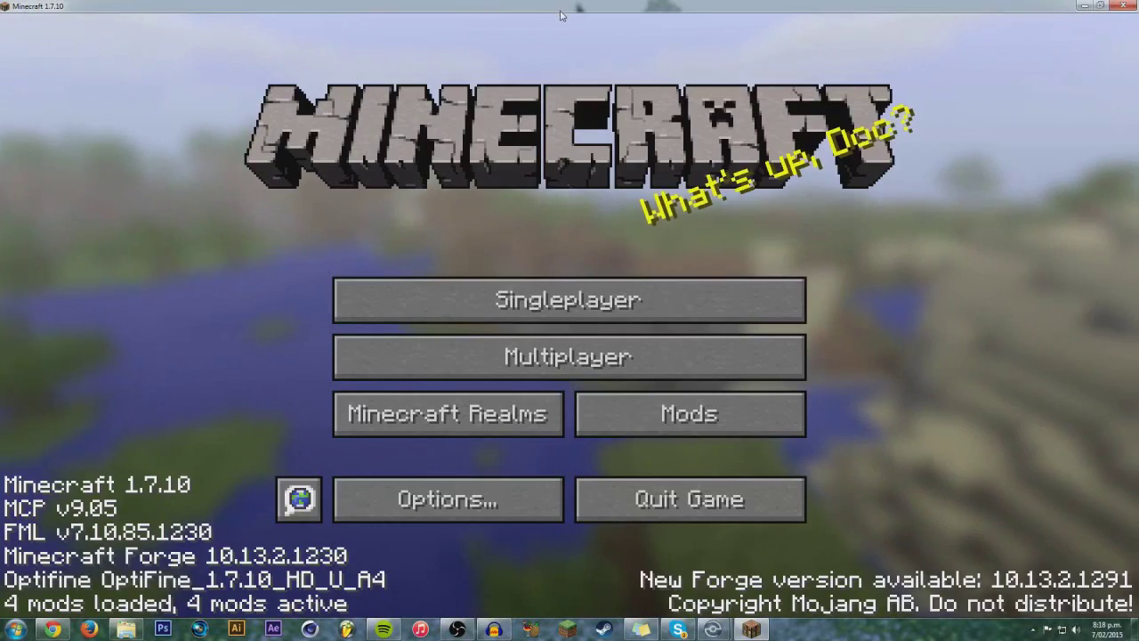
pyautogui.doubleClick(557, 15)
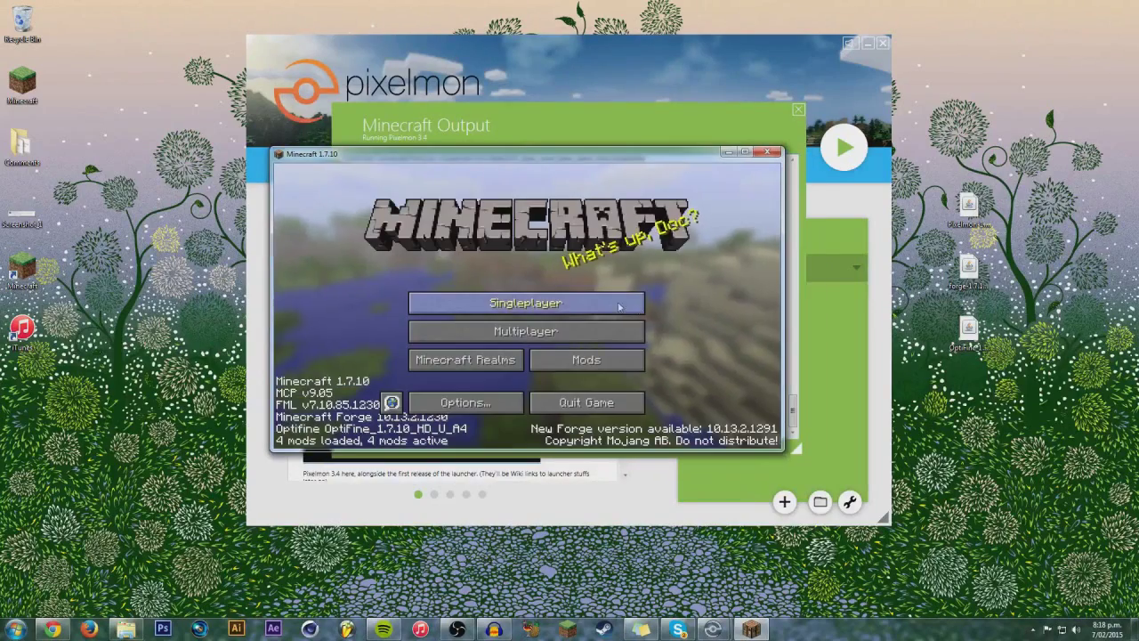
# - Set up a new singleplayer world named "Pixelmon Adventure!!!!"
pyautogui.click(619, 306)
pyautogui.click(616, 398)
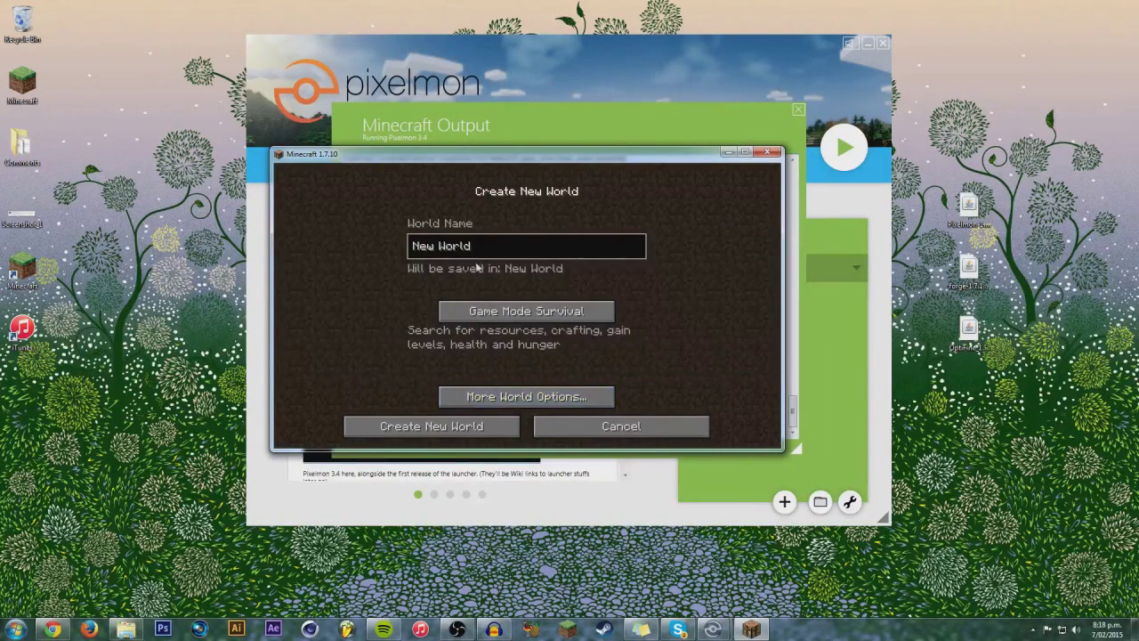
pyautogui.hotkey('ctrl', 'a')
pyautogui.write('Pixelmo')
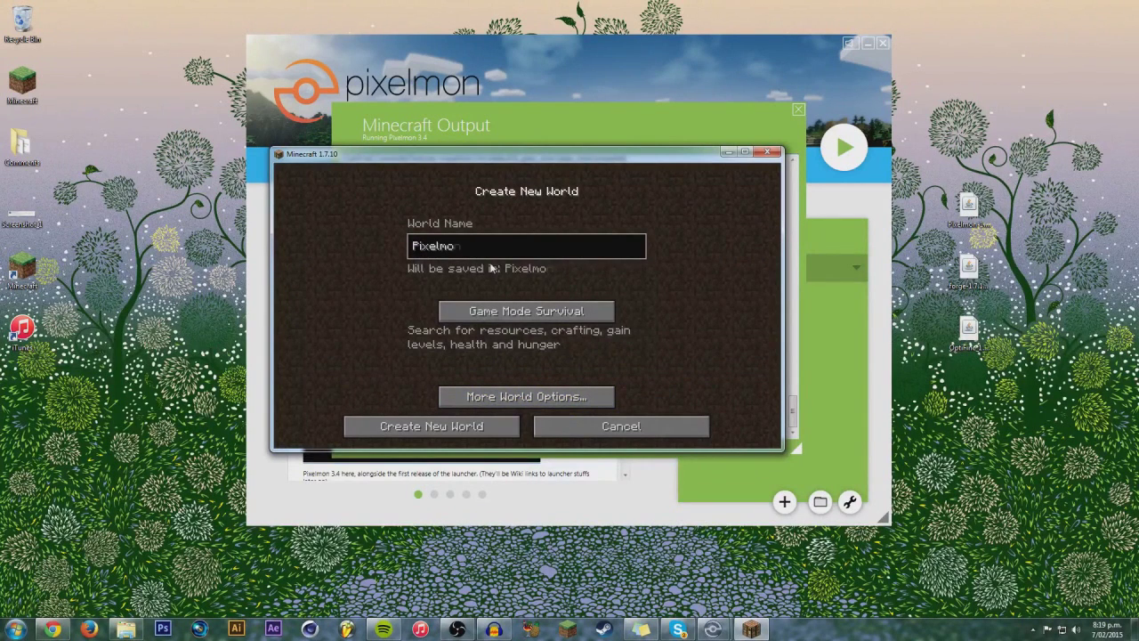
pyautogui.write('n Advent')
pyautogui.press('BackSpace')
pyautogui.write('nture!!!!')
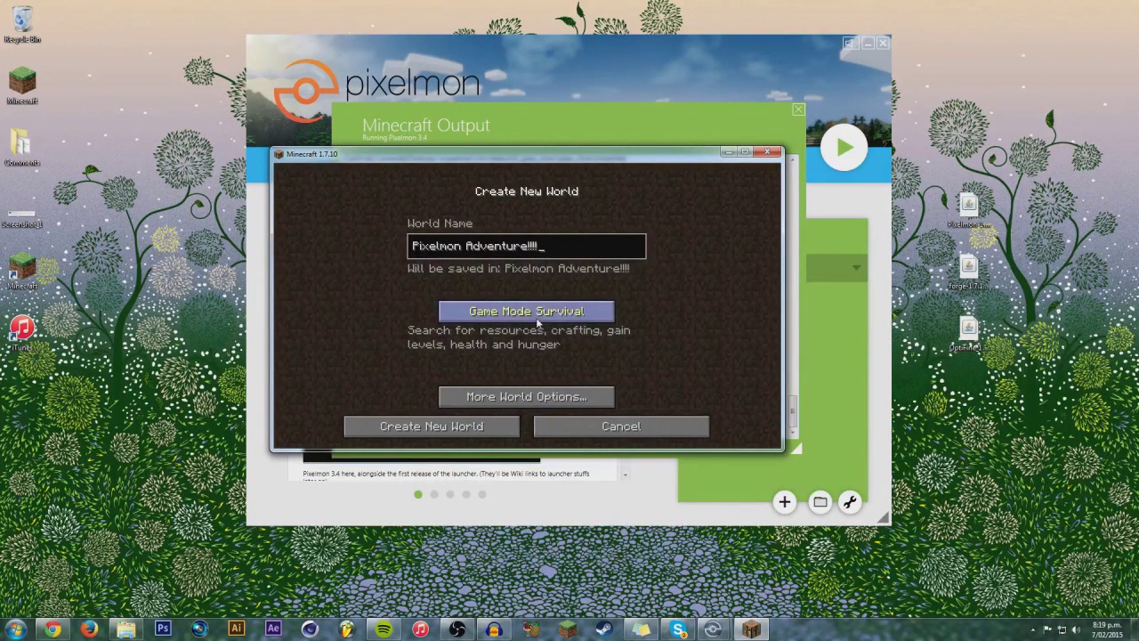
# - Check the additional world options and create the survival world with its default settings
pyautogui.click(526, 396)
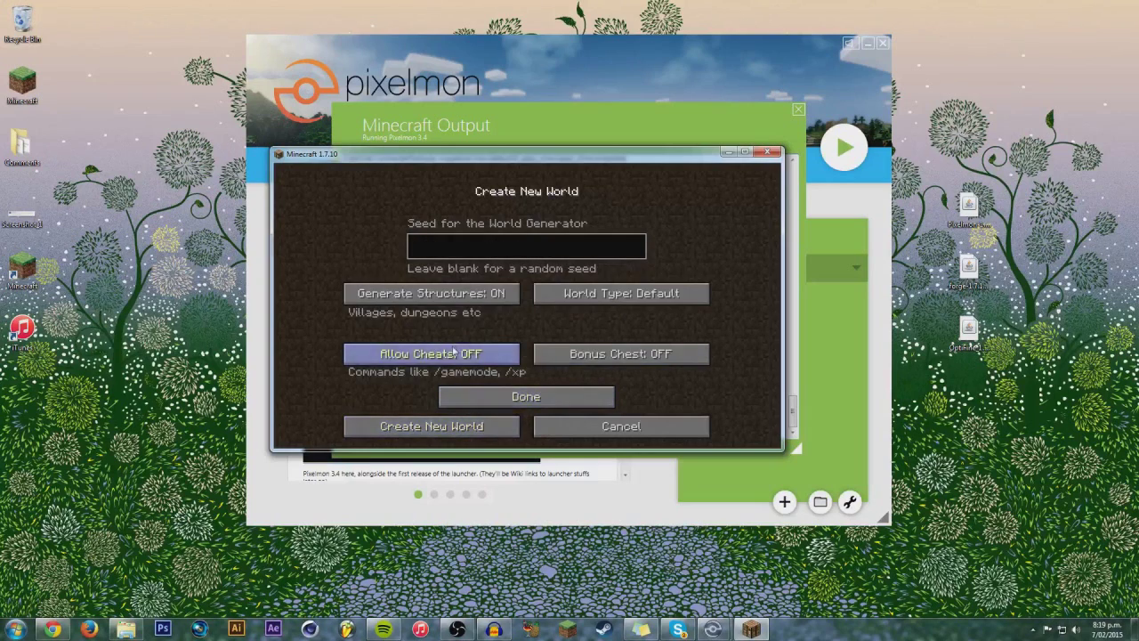
pyautogui.click(494, 396)
pyautogui.click(475, 427)
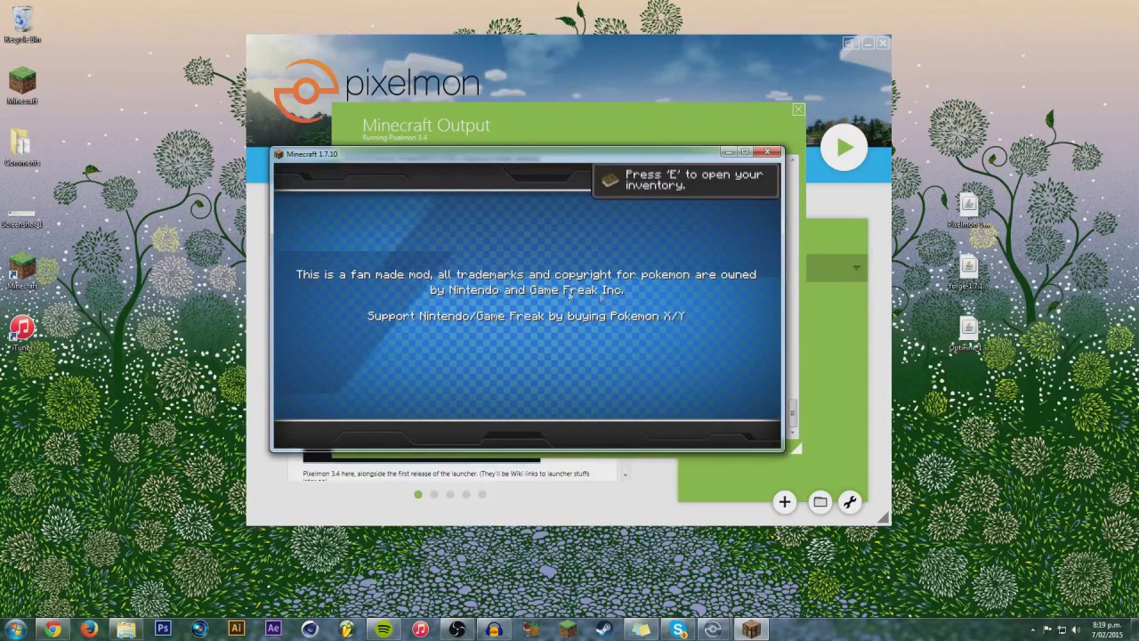
# - Try out the Mudkip starter by sending it out and retrieving it, and save and quit the world
pyautogui.click(529, 334)
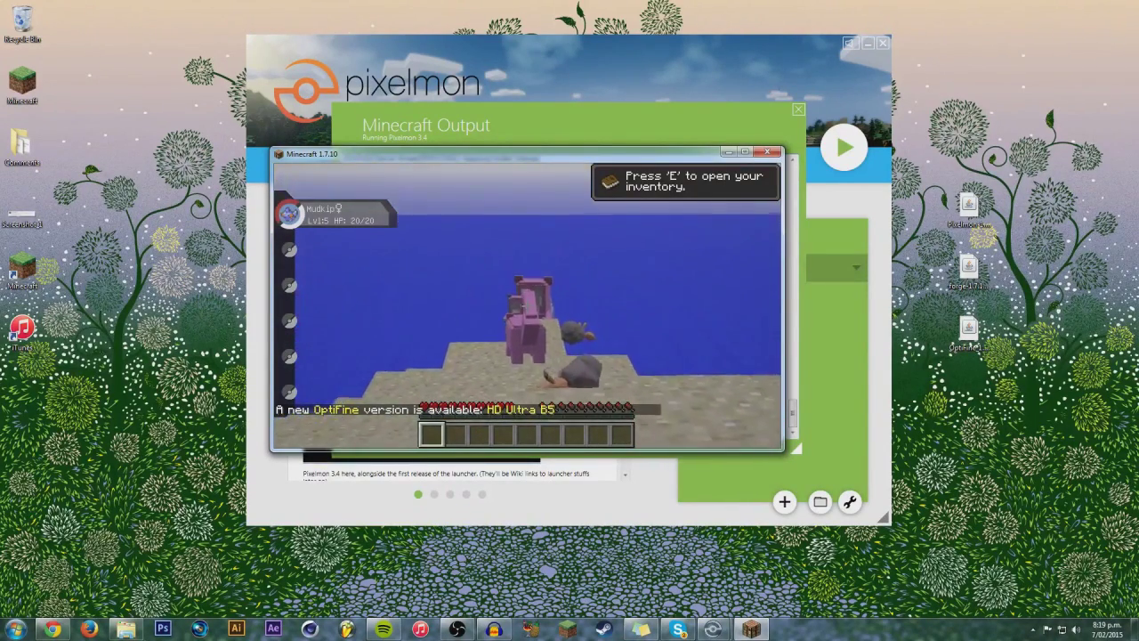
pyautogui.press('r')
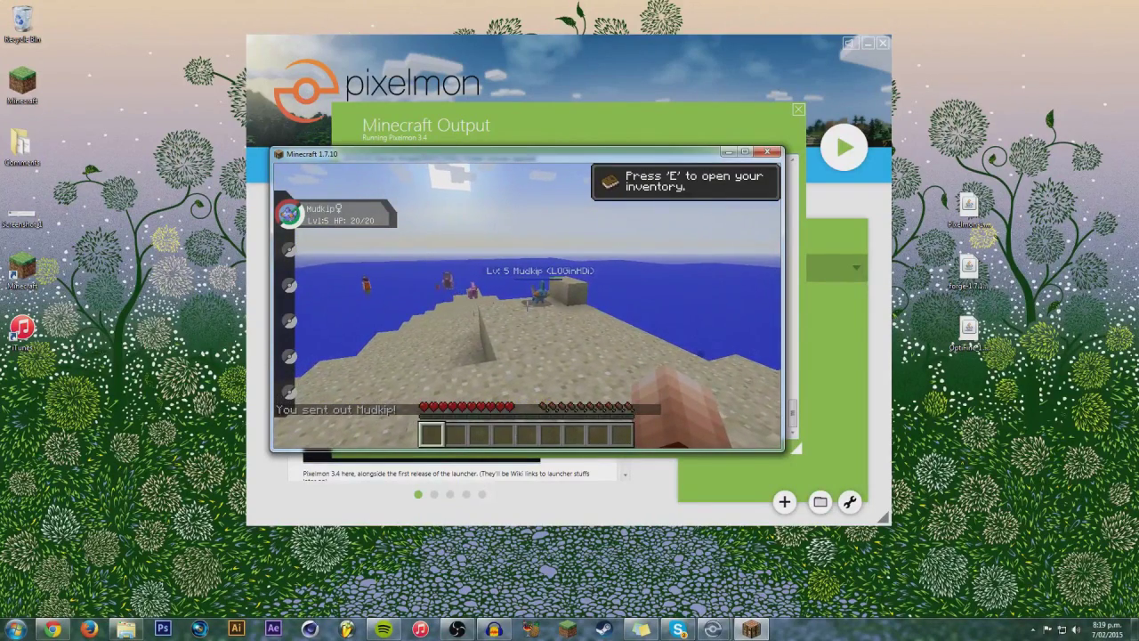
pyautogui.press('r')
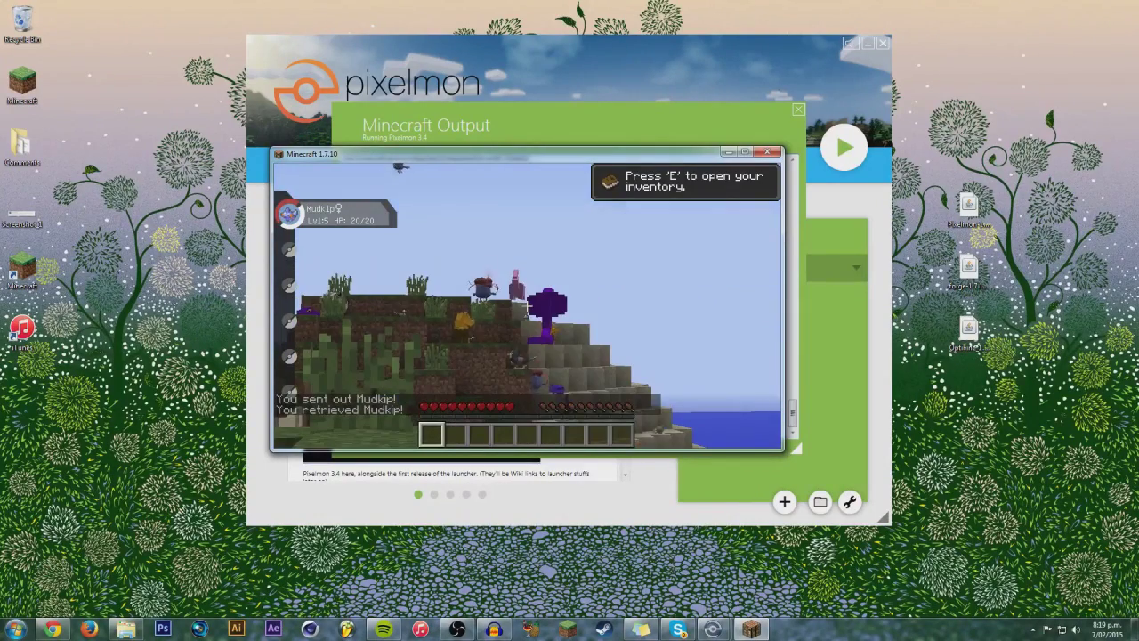
pyautogui.press('Escape')
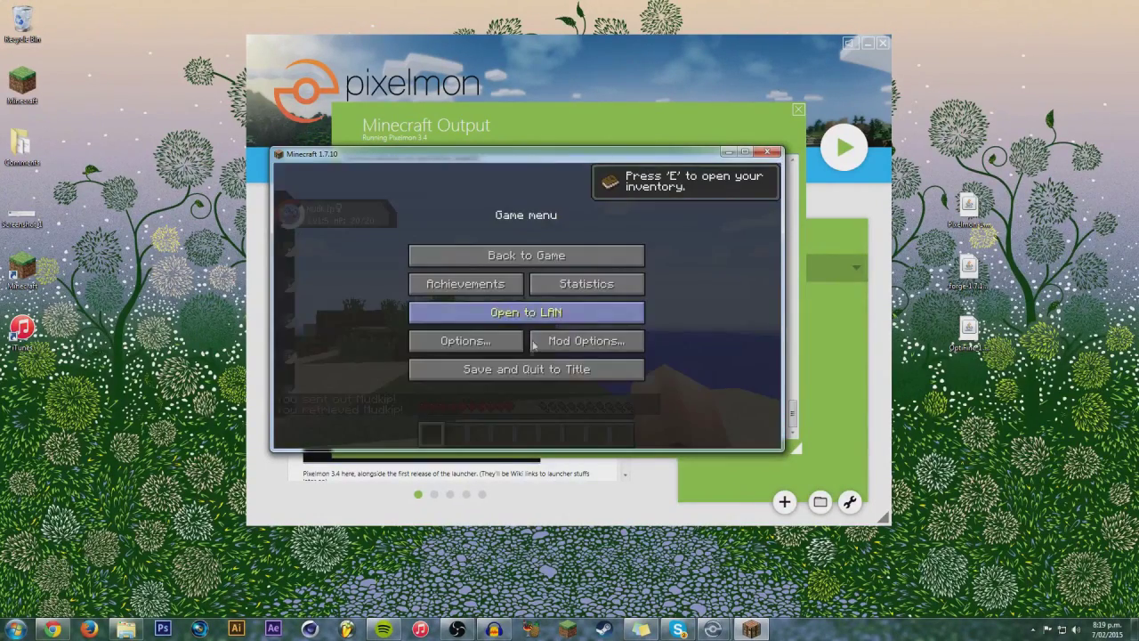
pyautogui.click(516, 372)
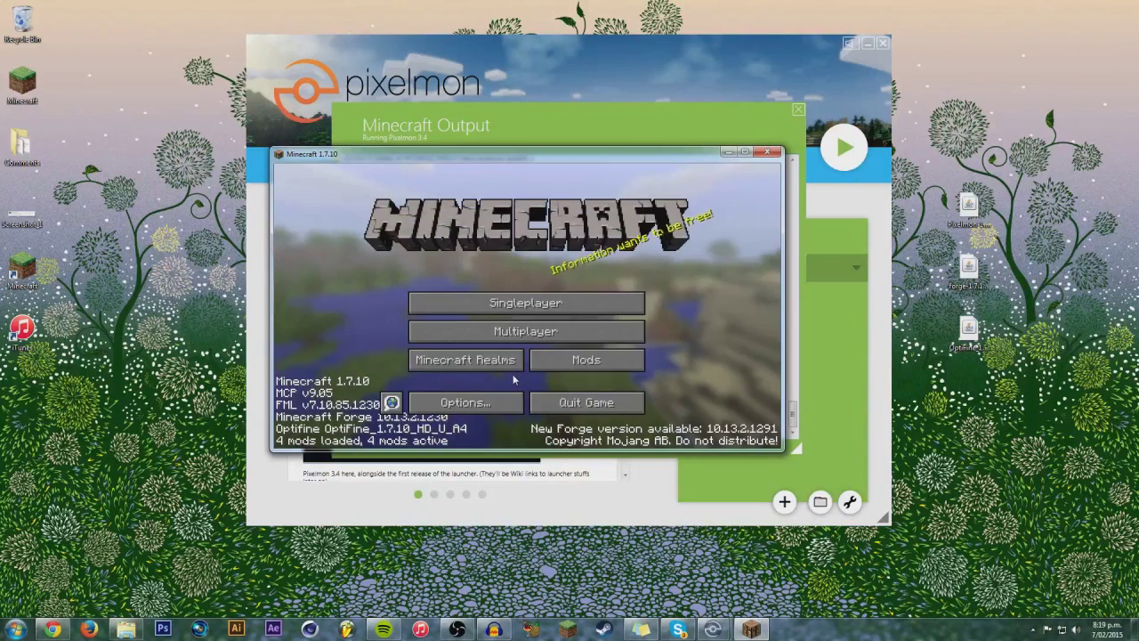
# - Review the list of loaded mods and close Minecraft
pyautogui.click(587, 359)
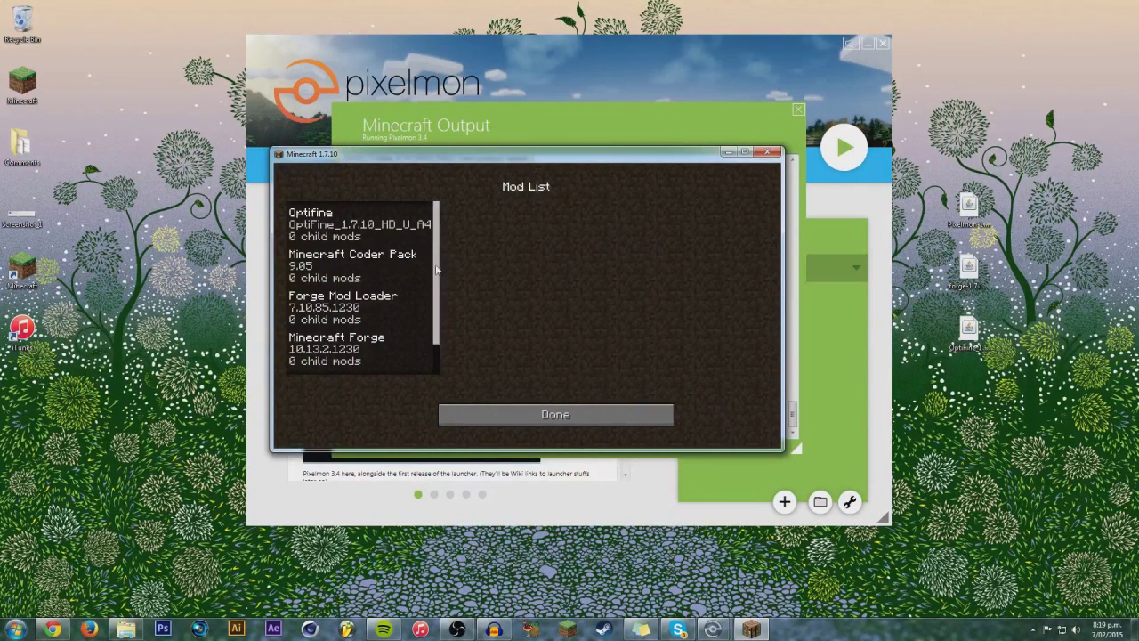
pyautogui.moveTo(436, 270)
pyautogui.mouseDown()
pyautogui.moveTo(436, 296)
pyautogui.moveTo(437, 249)
pyautogui.mouseUp()
pyautogui.click(543, 407)
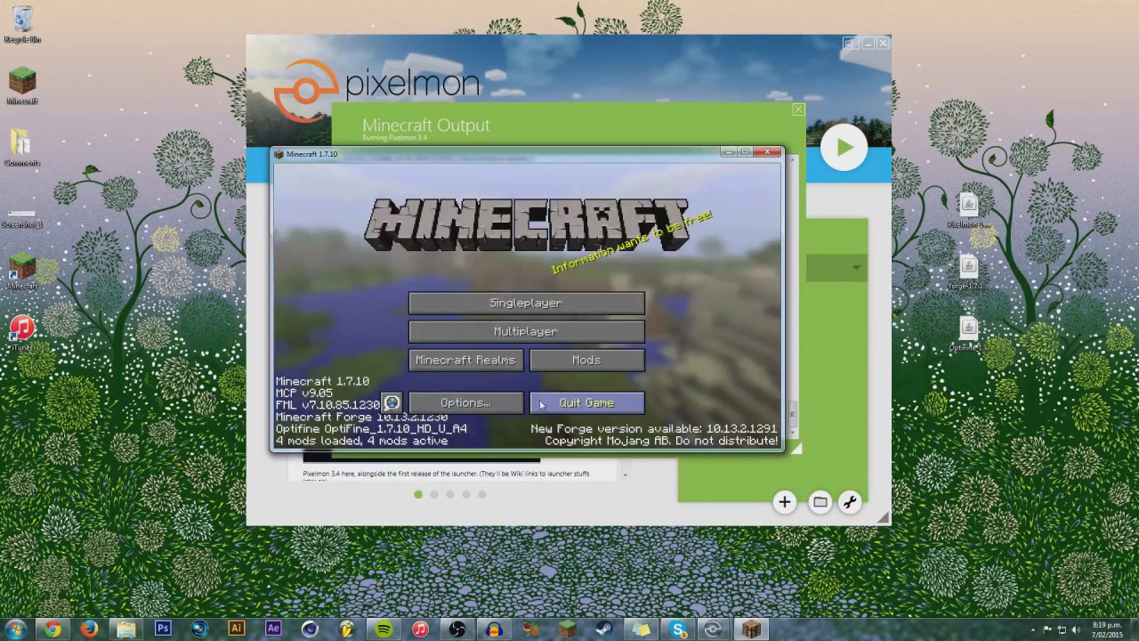
pyautogui.click(766, 154)
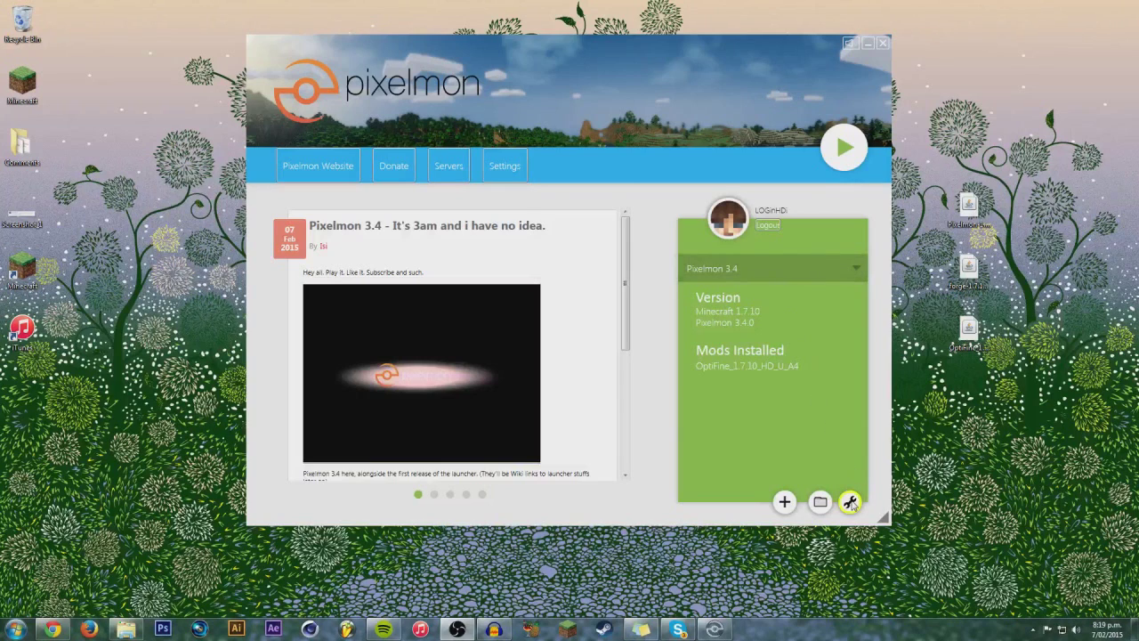
# - Reopen the Pixelmon 3.4 profile in the profile editor and save it
pyautogui.click(851, 503)
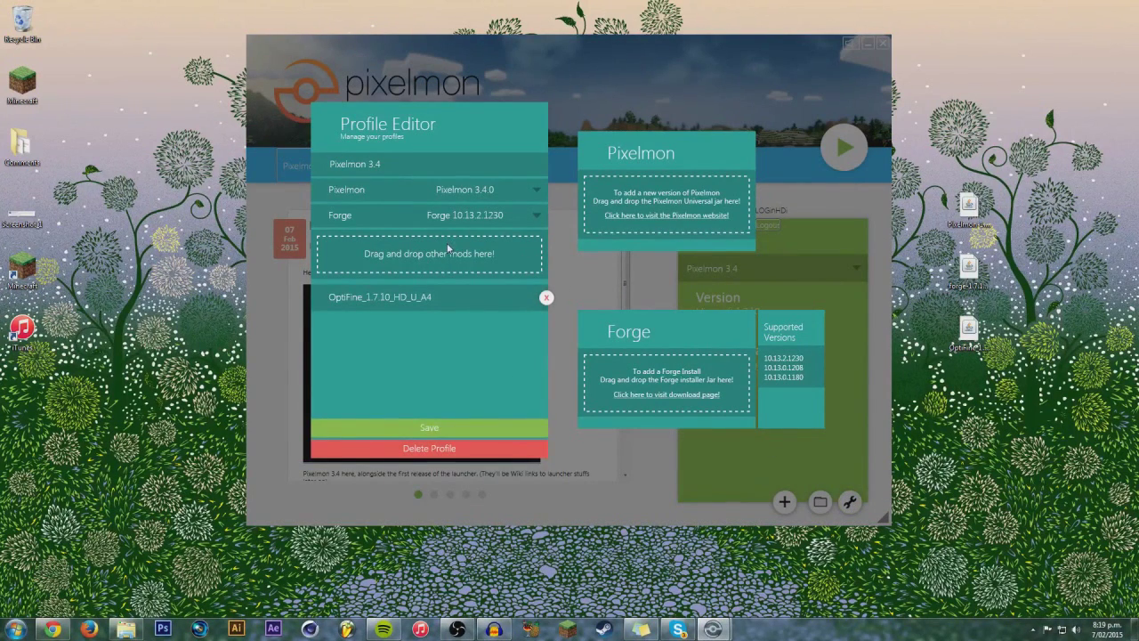
pyautogui.click(487, 428)
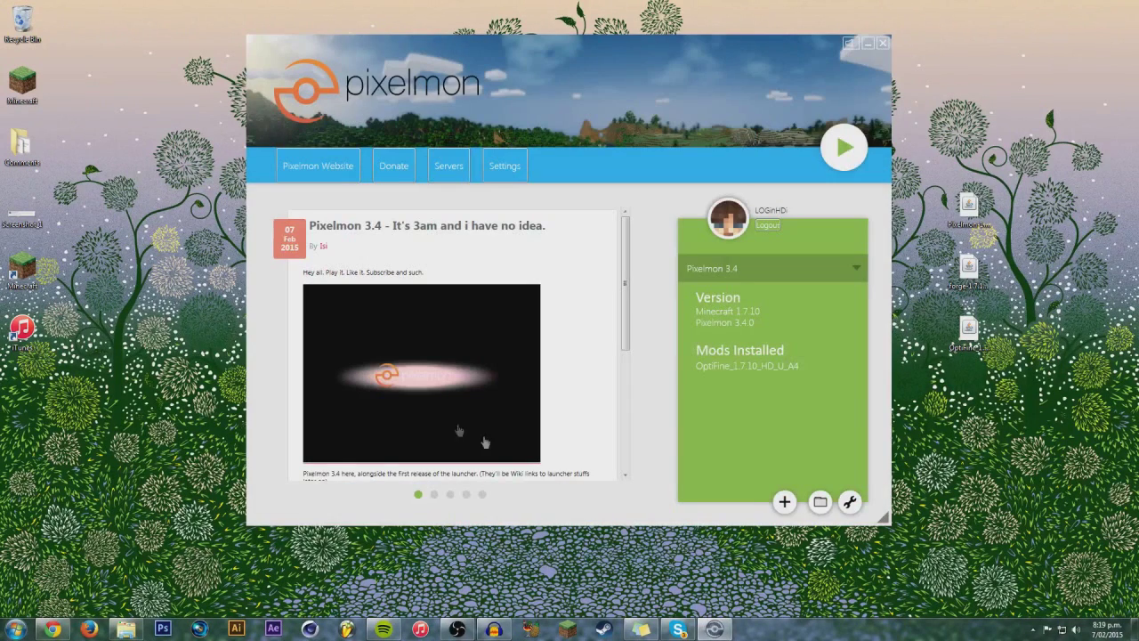